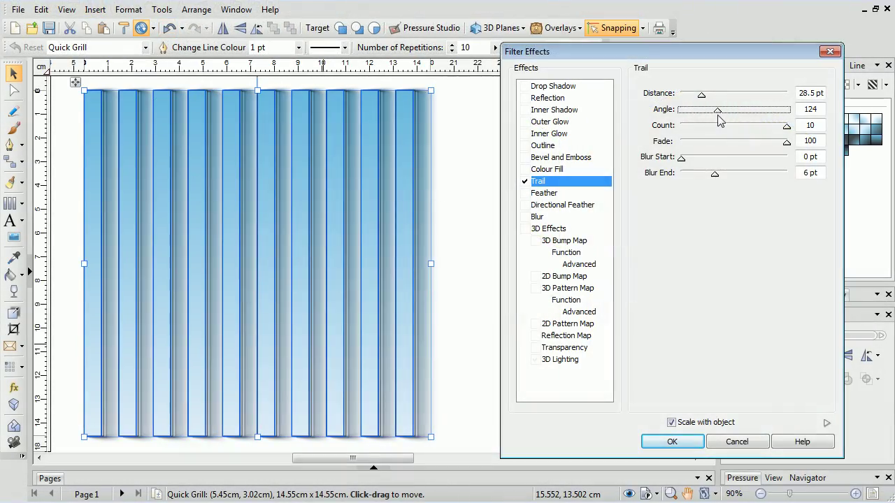
- Swing the grill's trail to a new angle, then bring up the blue rectangle's Filter Effects actions
mouse_move(721, 119)
mouse_down()
mouse_move(783, 118)
mouse_move(734, 116)
mouse_up()
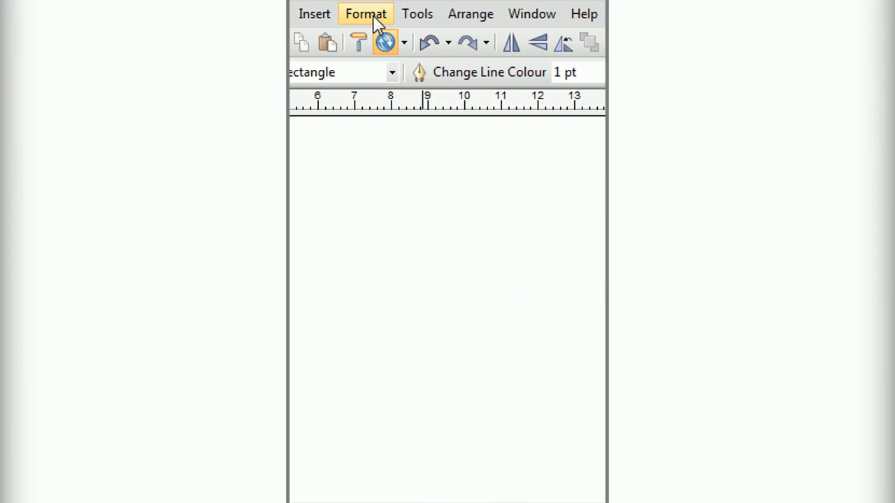
click(371, 16)
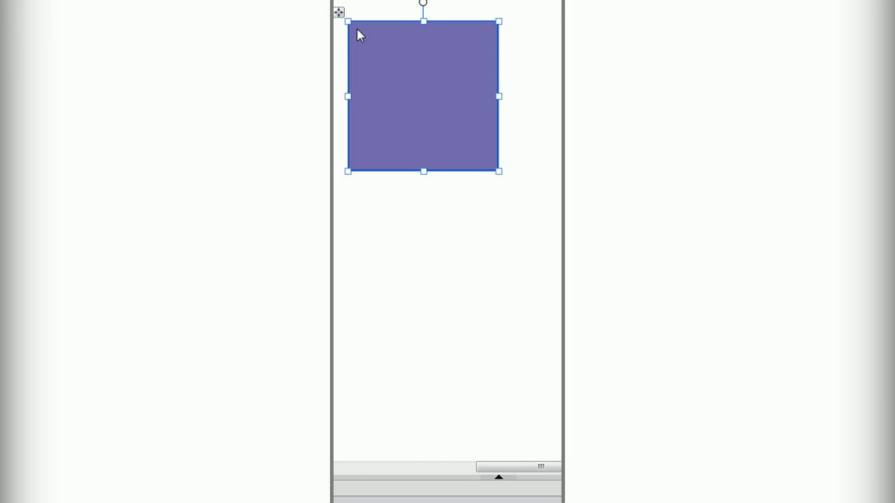
right_click(358, 31)
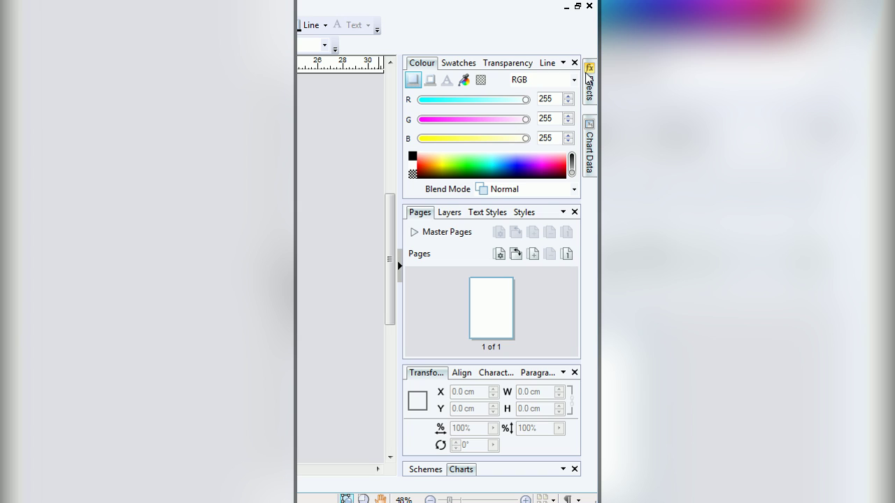
- Show the Effects panel and list the 2D Effects available under Choose Effects
click(589, 74)
mouse_move(573, 112)
mouse_down()
mouse_move(567, 232)
mouse_move(567, 111)
mouse_up()
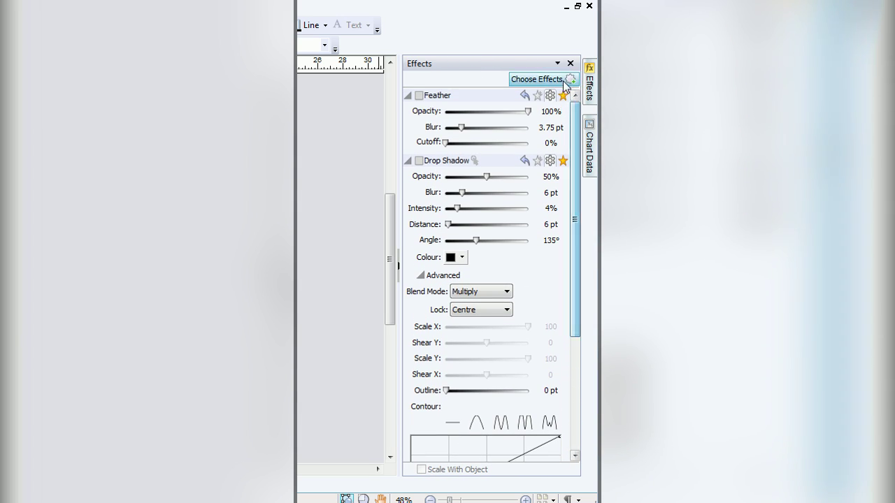
click(568, 79)
mouse_move(531, 97)
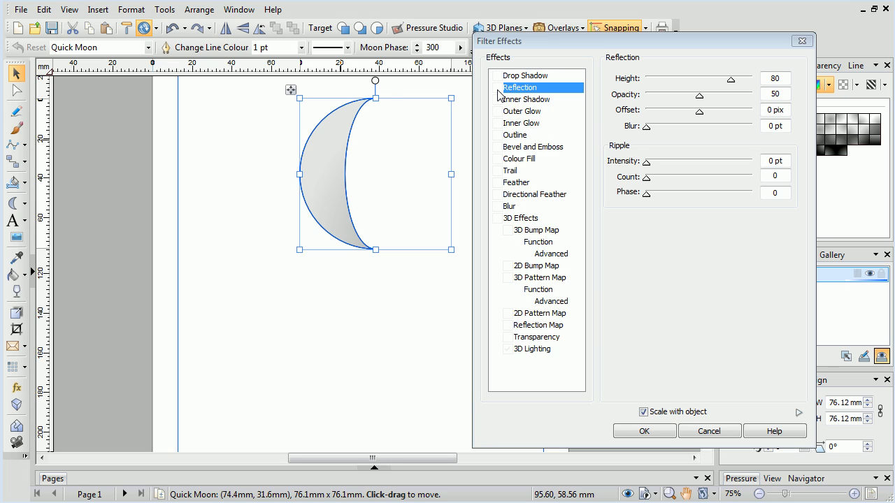
- Enable Reflection on the crescent moon with Offset 58 pix and Blur 5.25 pt
click(496, 88)
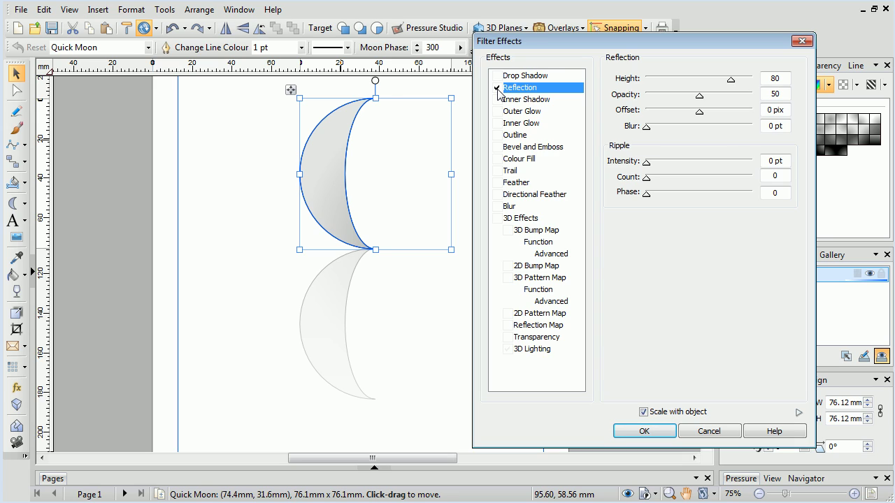
drag(702, 113, 731, 119)
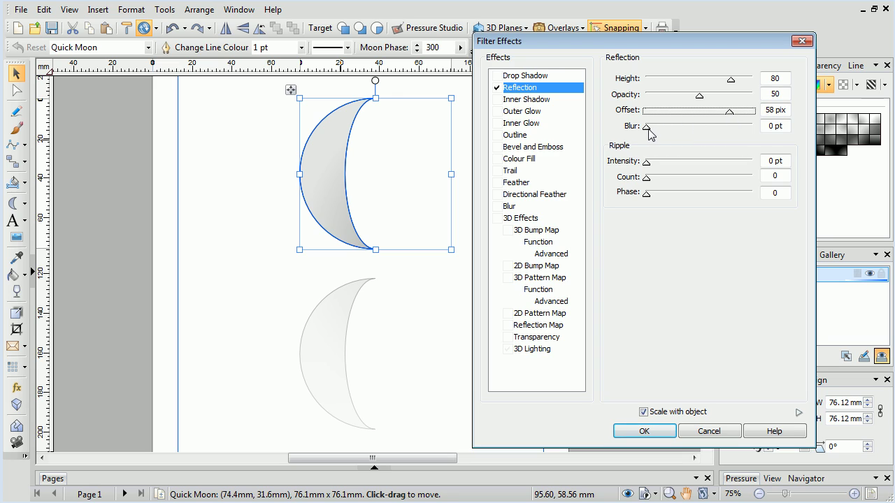
drag(649, 133, 678, 134)
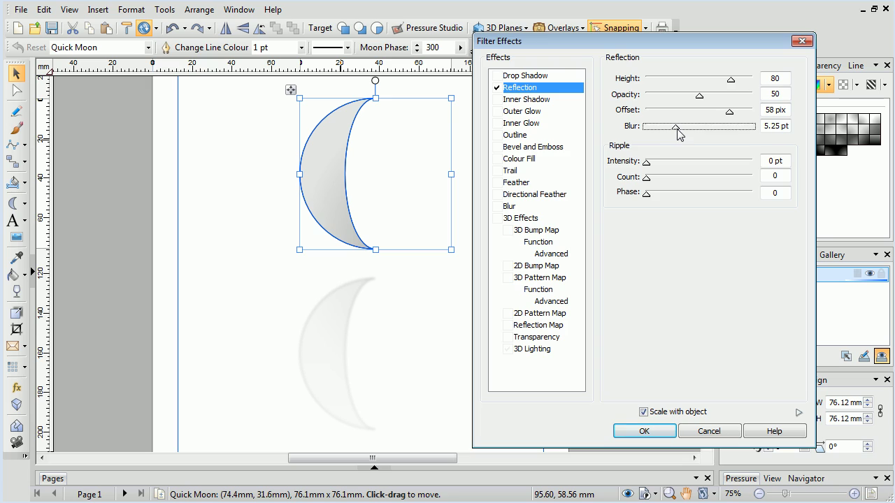
- Set the reflection to Height 60, Opacity 80, Ripple Intensity 4.5 pt, Count 20, and apply it
drag(730, 82, 712, 88)
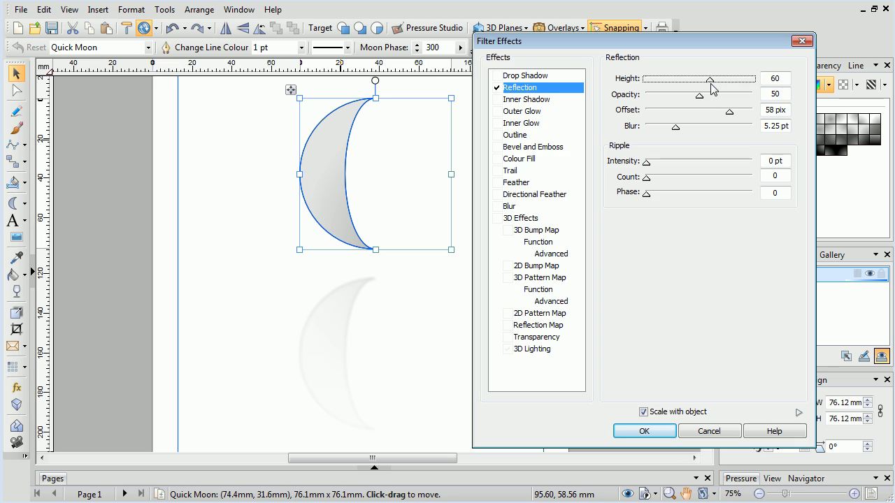
drag(700, 99, 733, 102)
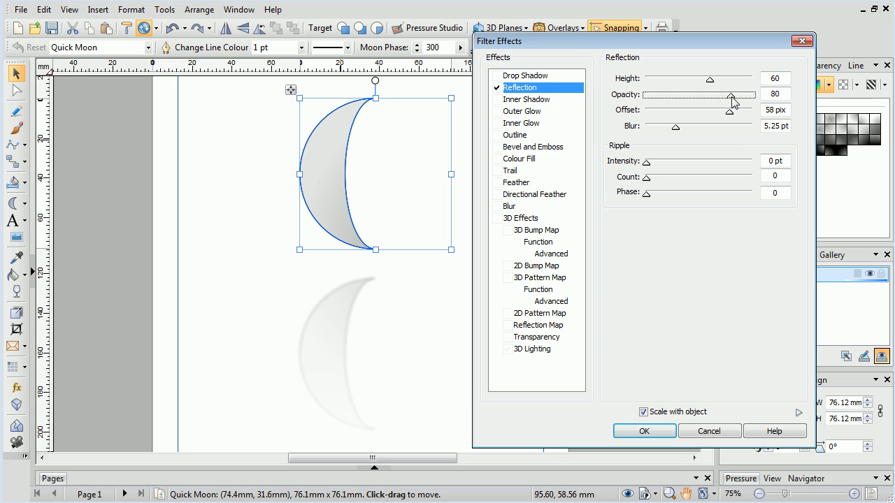
mouse_move(647, 168)
mouse_down()
mouse_move(675, 171)
mouse_move(649, 179)
mouse_move(668, 180)
mouse_up()
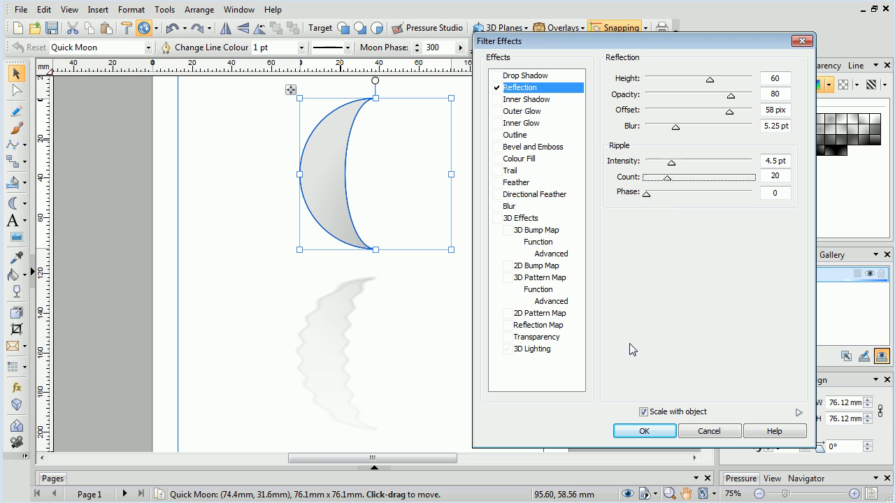
click(643, 430)
- Deselect the moon, then give the cog a Trail with Distance 40.5 pt and Angle 189
click(528, 226)
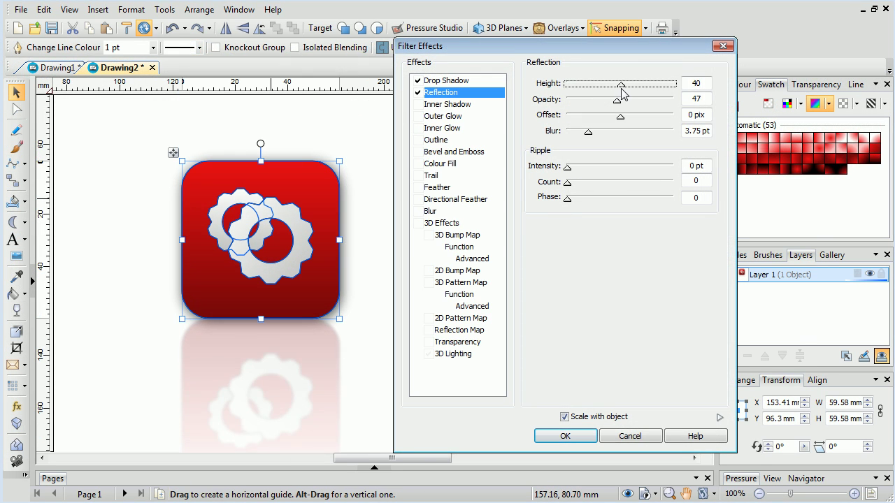
mouse_move(618, 84)
mouse_down()
mouse_move(636, 94)
mouse_move(606, 95)
mouse_up()
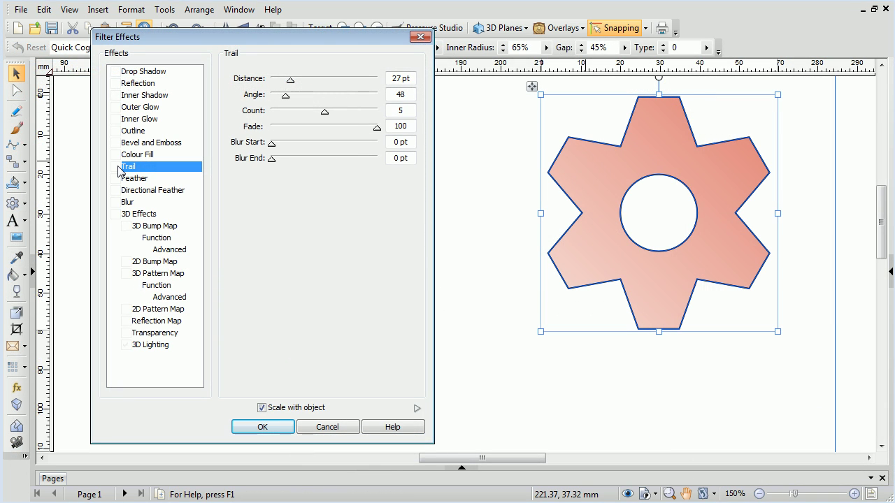
click(115, 166)
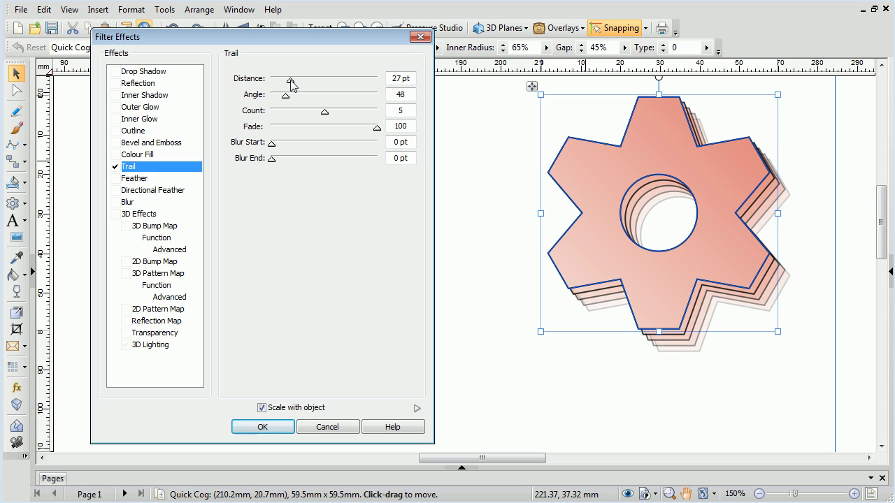
mouse_move(291, 84)
mouse_down()
mouse_move(342, 87)
mouse_move(301, 87)
mouse_up()
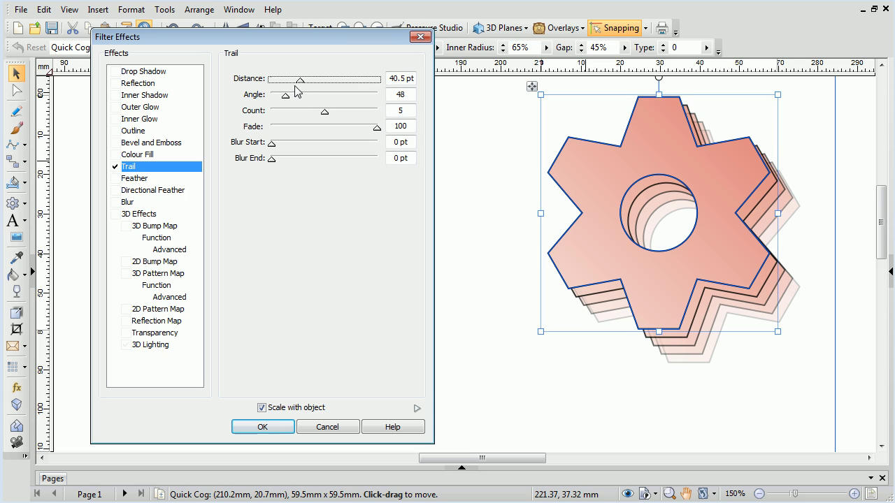
drag(286, 95, 330, 102)
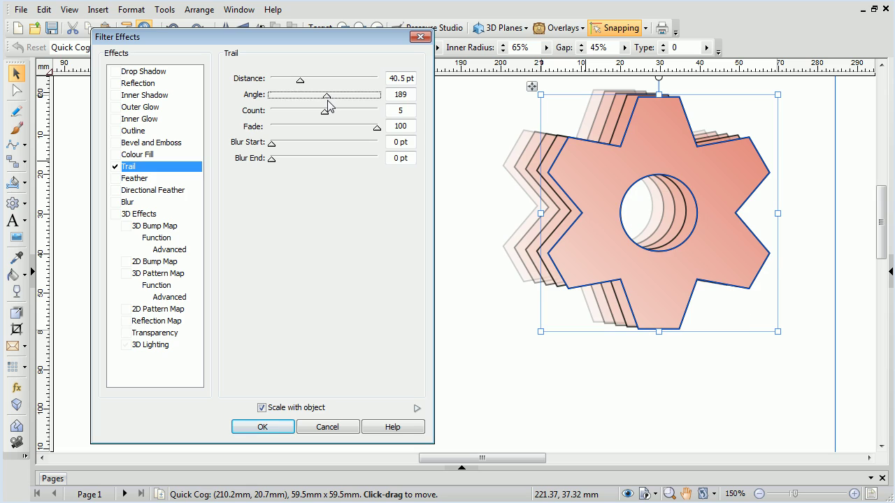
- Set the cog's trail to Angle 90 and Count 10, and adjust its Fade and Blur Start
key(Tab)
text(90)
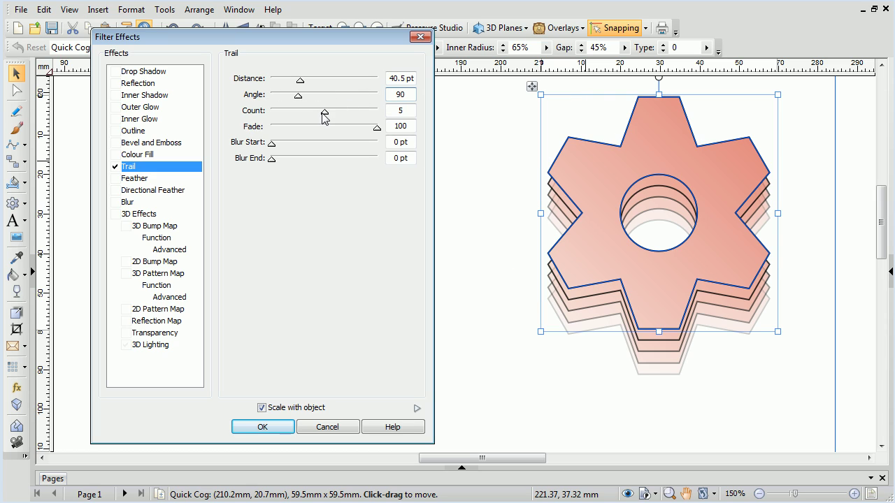
drag(324, 115, 383, 119)
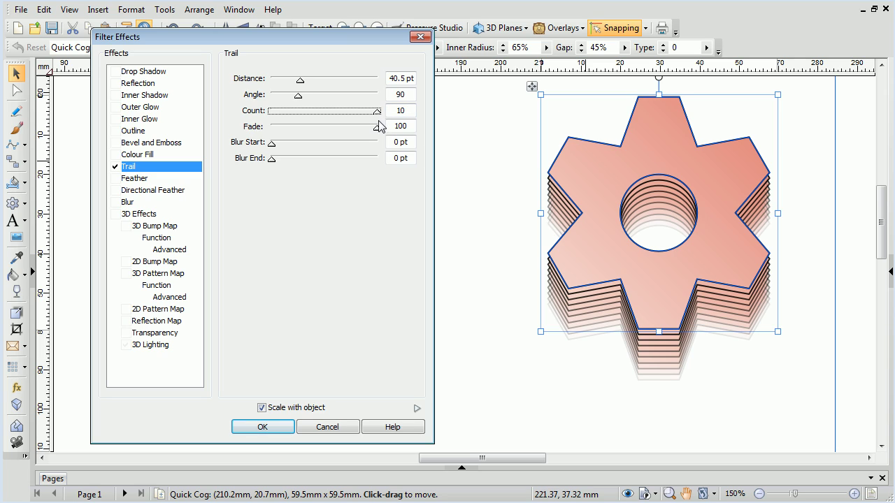
drag(378, 132, 397, 131)
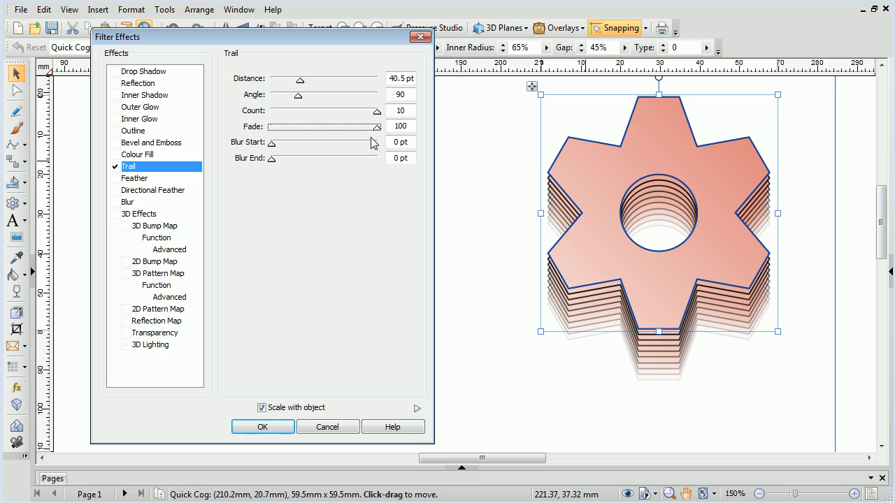
click(272, 145)
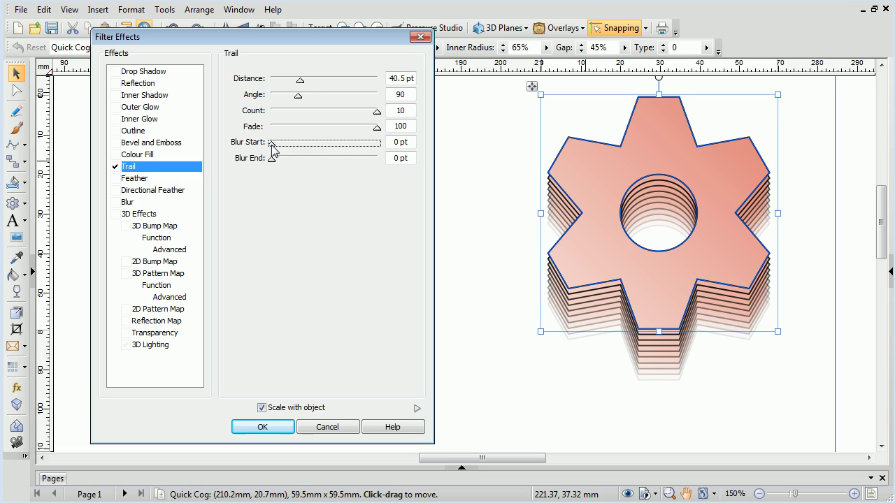
mouse_move(272, 149)
mouse_down()
mouse_move(315, 148)
mouse_move(288, 150)
mouse_move(337, 166)
mouse_move(270, 160)
mouse_move(270, 144)
mouse_up()
- Apply the cog's trail effect and deselect the cog
click(260, 426)
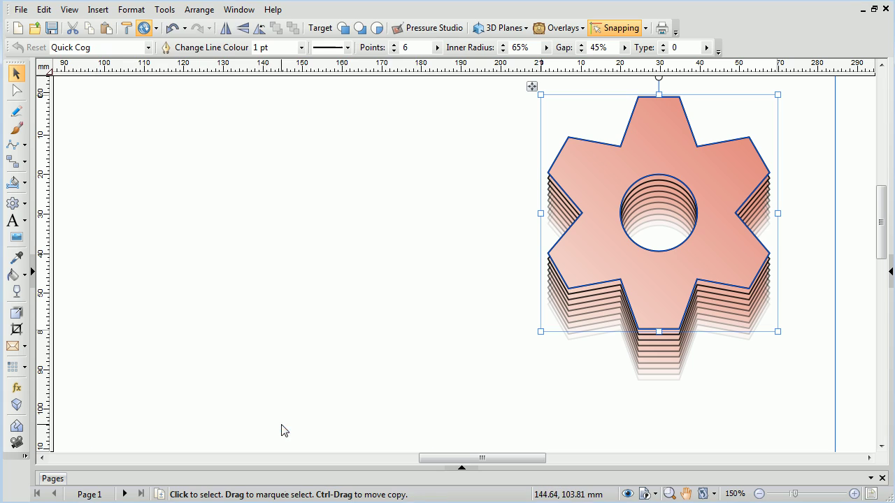
scroll(328, 242, right, 5)
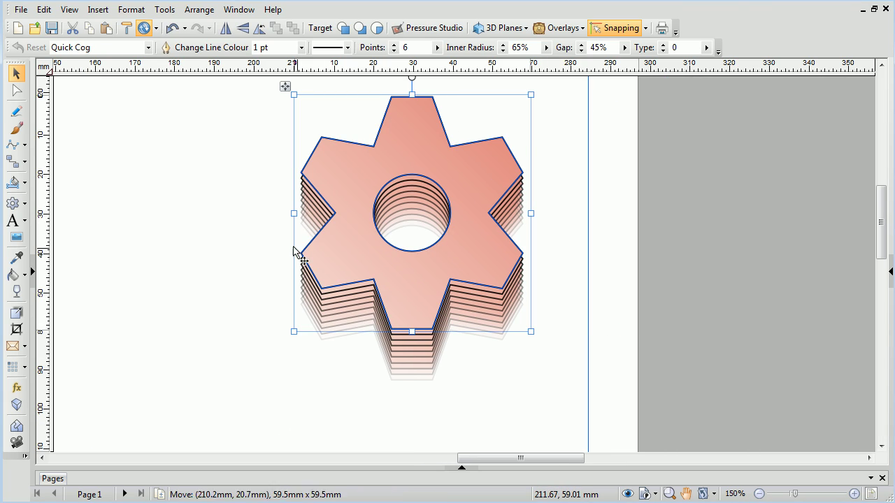
key(Escape)
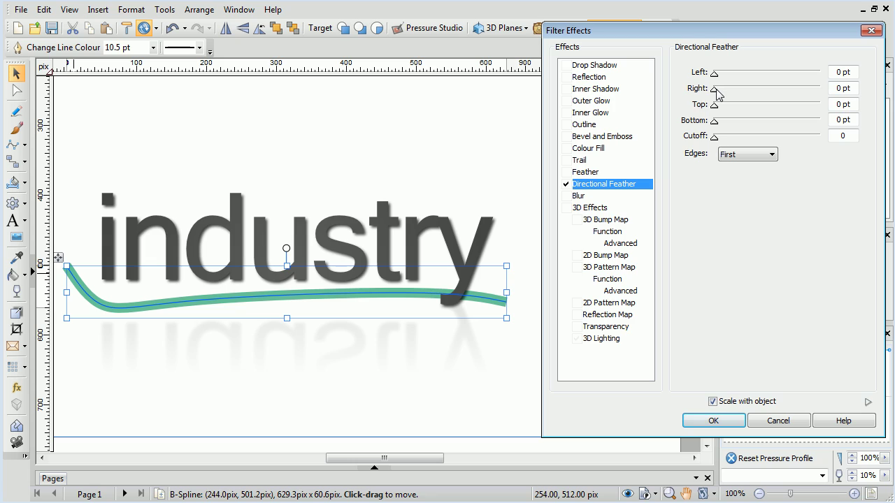
- Feather the green curve's left, right and top edges to 18.75 pt, apply, and deselect it
drag(716, 91, 850, 95)
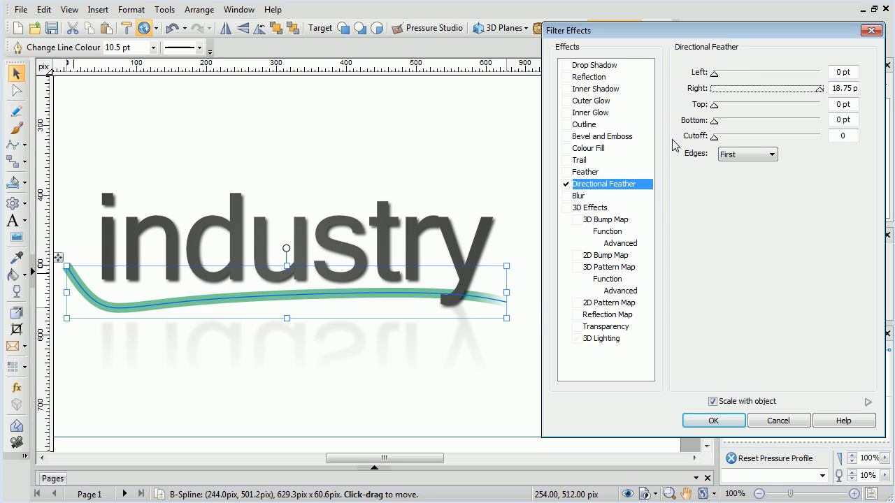
drag(715, 74, 867, 76)
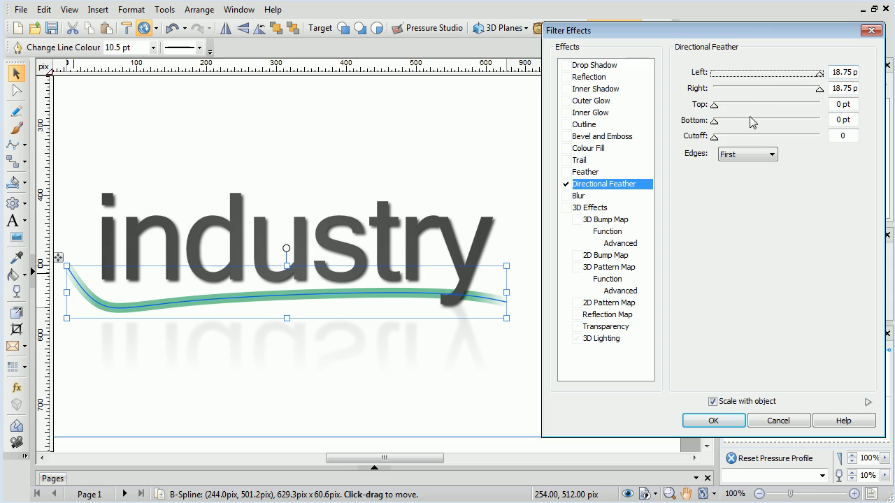
drag(714, 106, 858, 106)
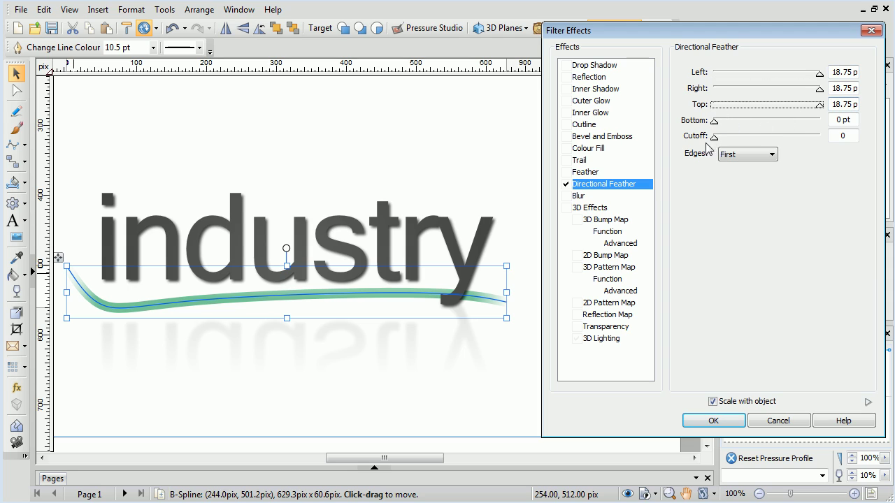
click(713, 420)
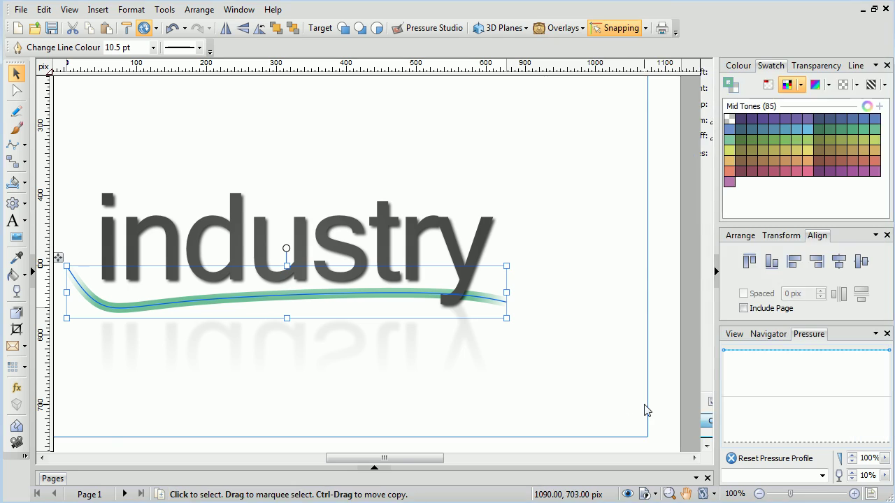
click(539, 351)
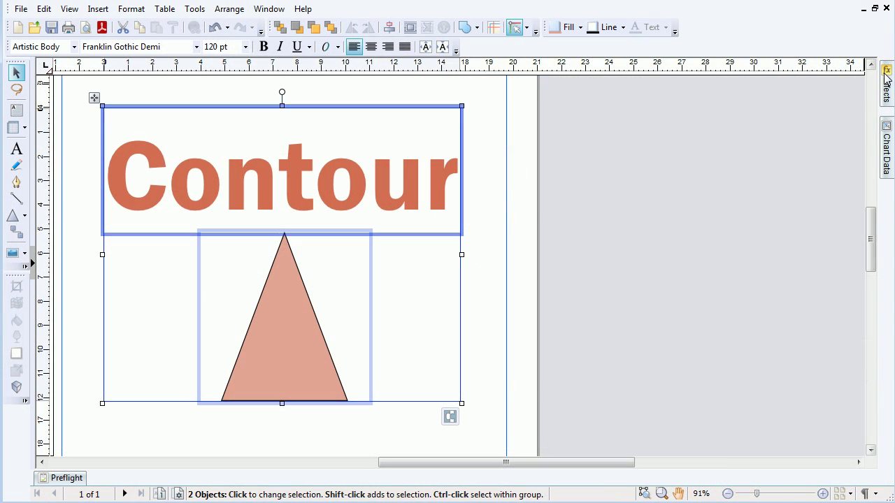
- Add a sharp Drop Shadow with 0 pt blur to the Contour text and triangle
click(886, 80)
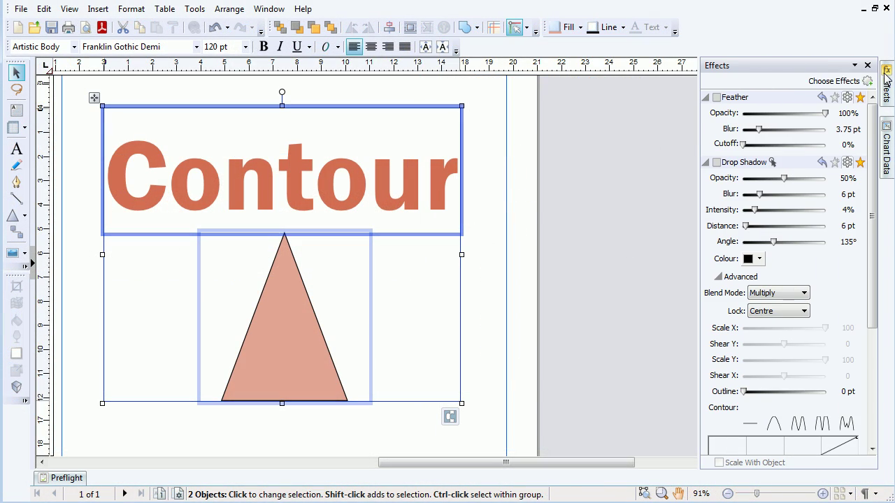
click(717, 163)
drag(758, 194, 739, 196)
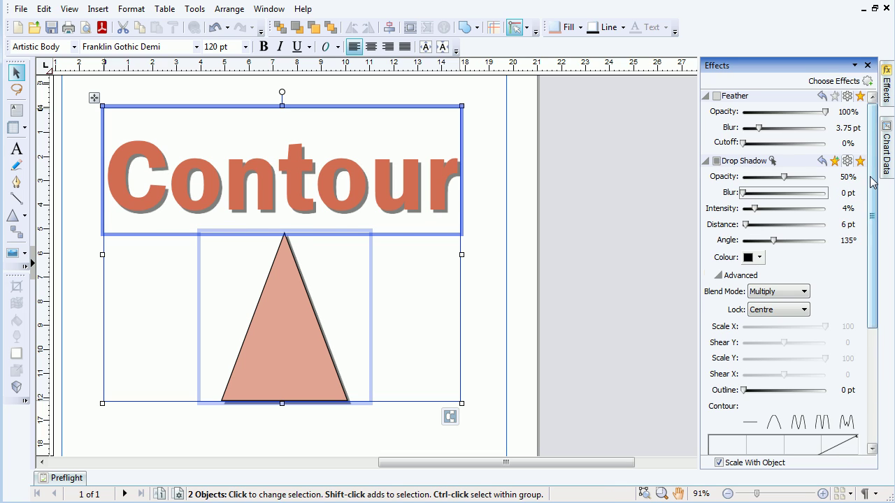
- Widen the shadow outline to 14.08 pt and shape it with an arch contour with a lowered peak
scroll(762, 237, down, 5)
drag(744, 219, 764, 221)
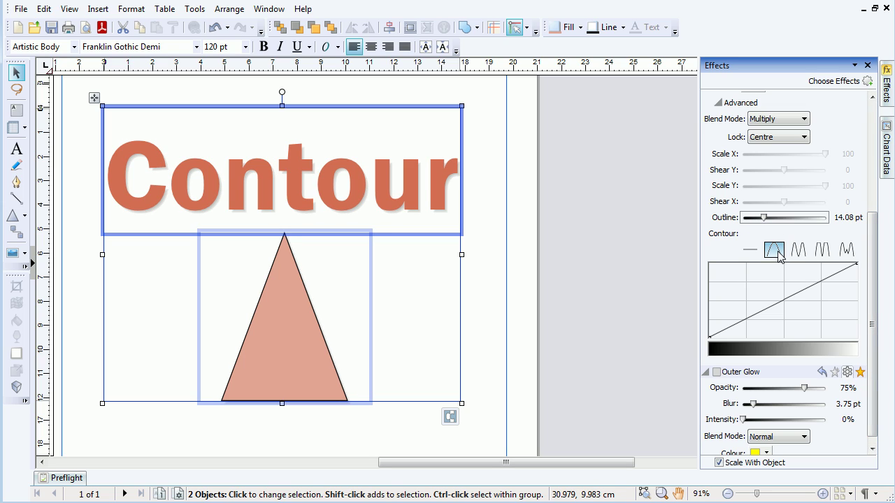
click(773, 249)
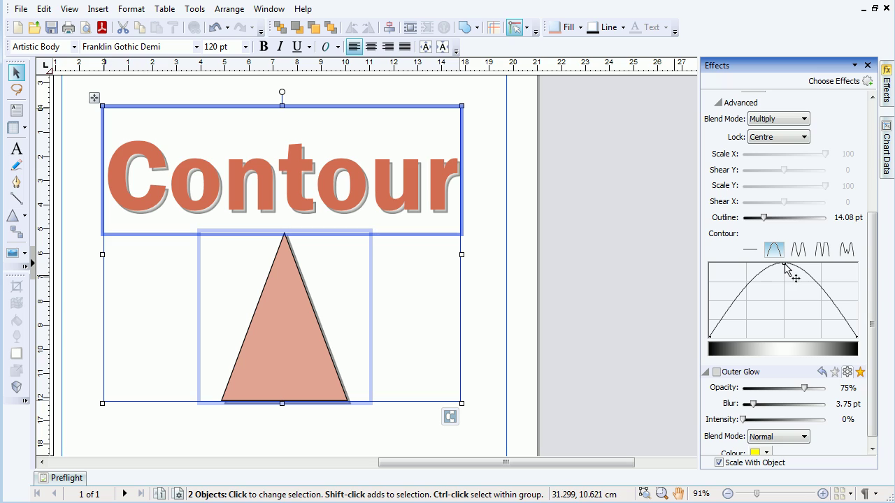
drag(770, 266, 730, 295)
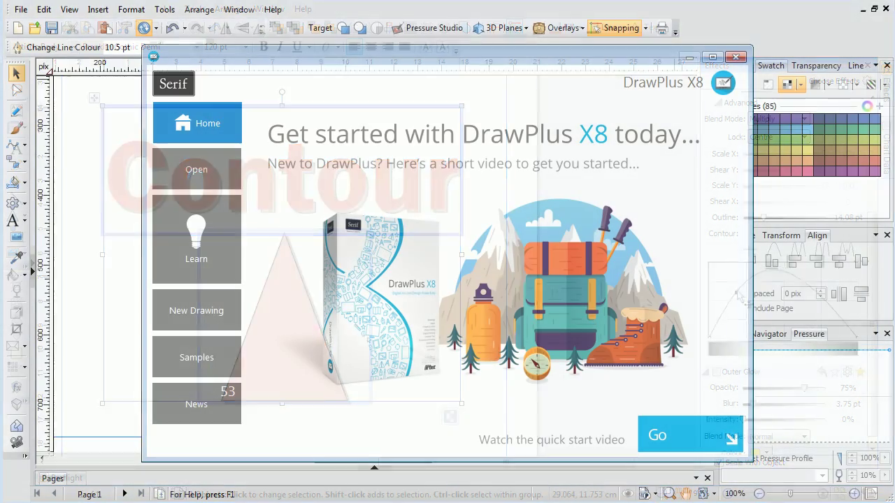